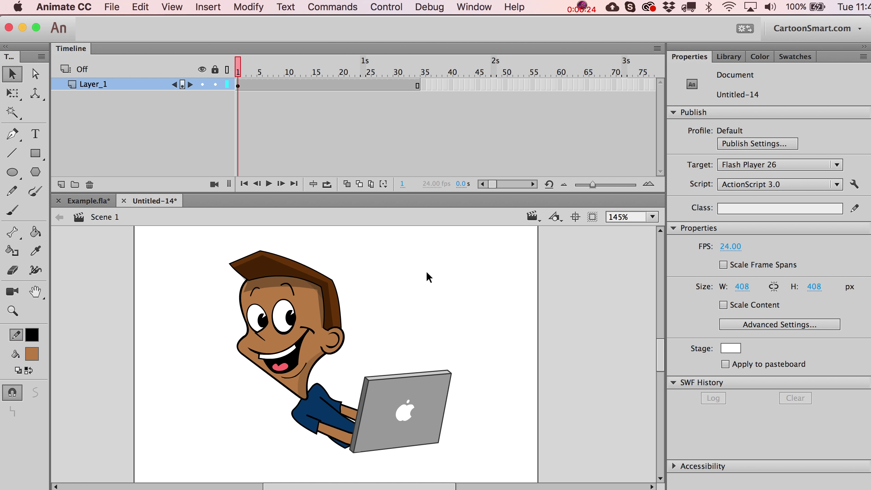
Select the right eye to show its Eye graphic instance properties with Single Frame looping.
click(282, 311)
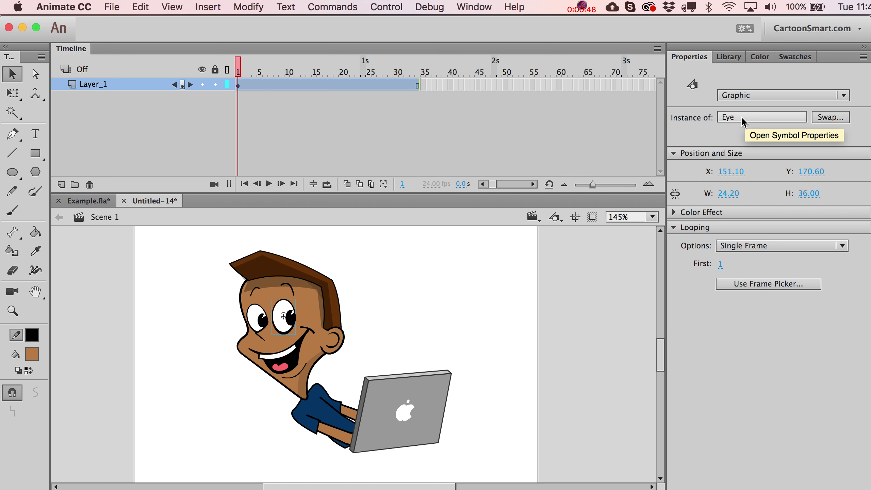
double_click(282, 311)
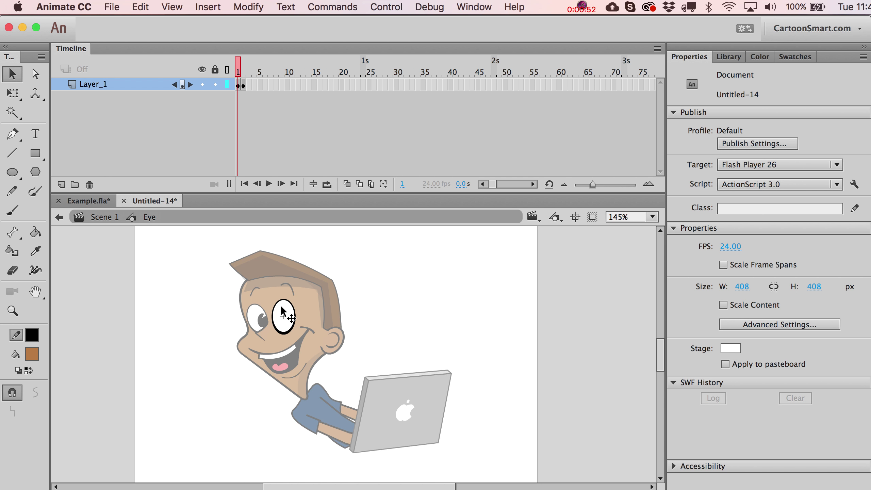
key(period)
key(.)
key(.)
click(105, 217)
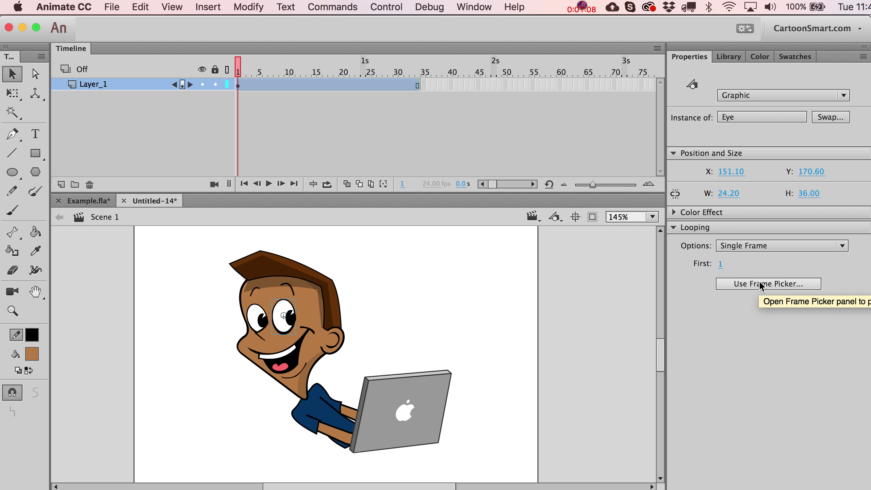
click(727, 246)
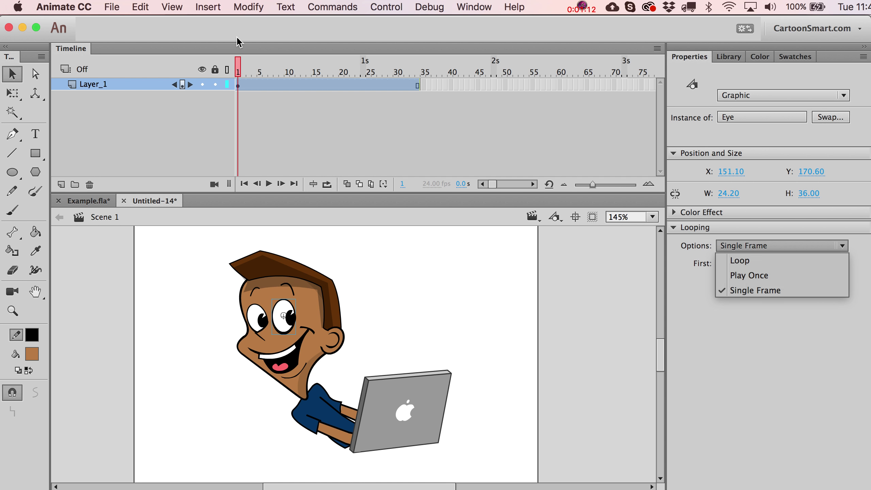
mouse_move(240, 69)
mouse_down()
mouse_move(297, 77)
mouse_move(228, 73)
mouse_up()
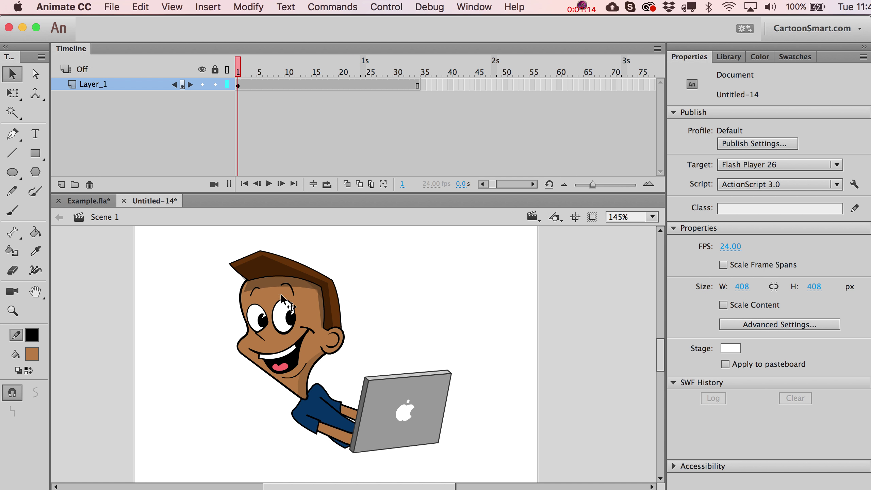
click(281, 309)
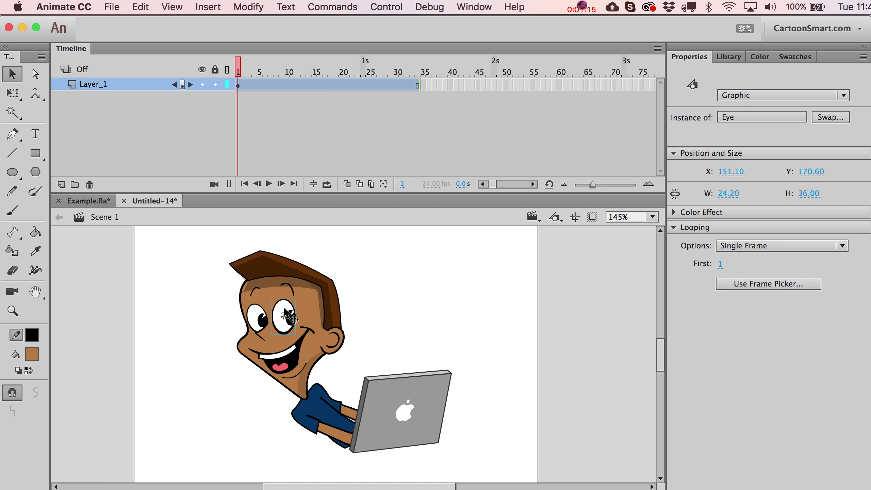
At timeline frame 2, with Create Keyframe on, set the right eye to half-closed frame 2.
click(751, 285)
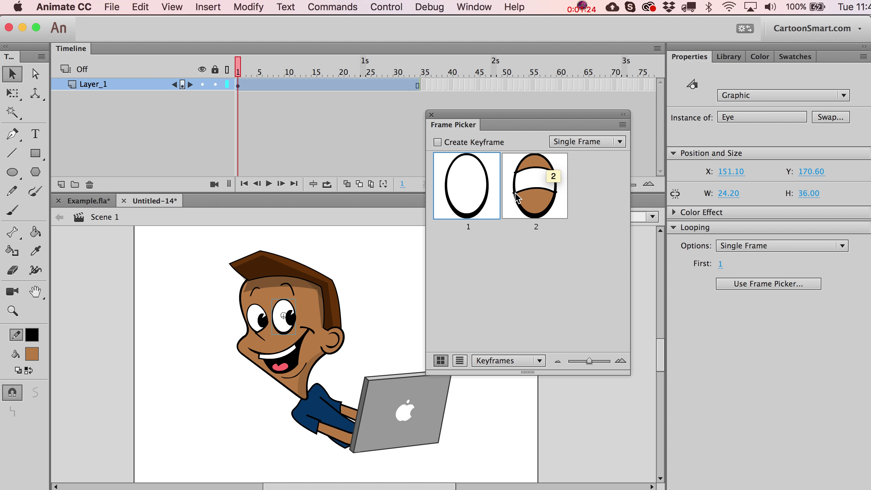
click(243, 74)
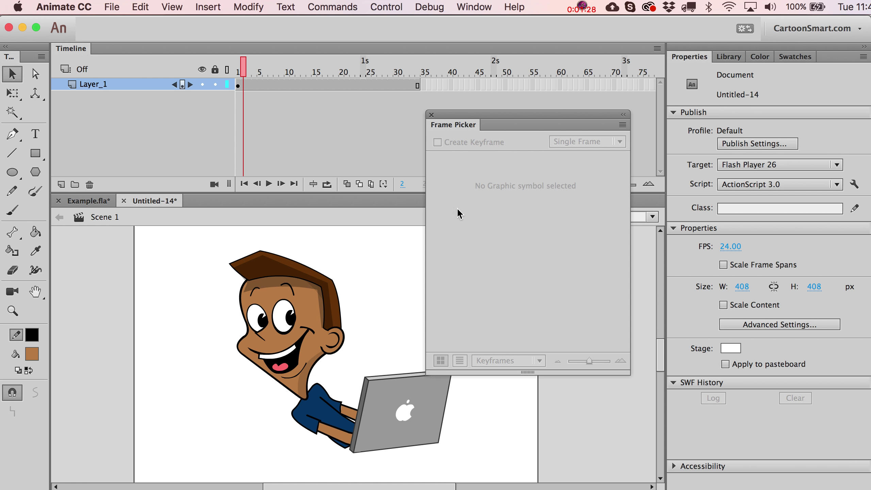
click(280, 309)
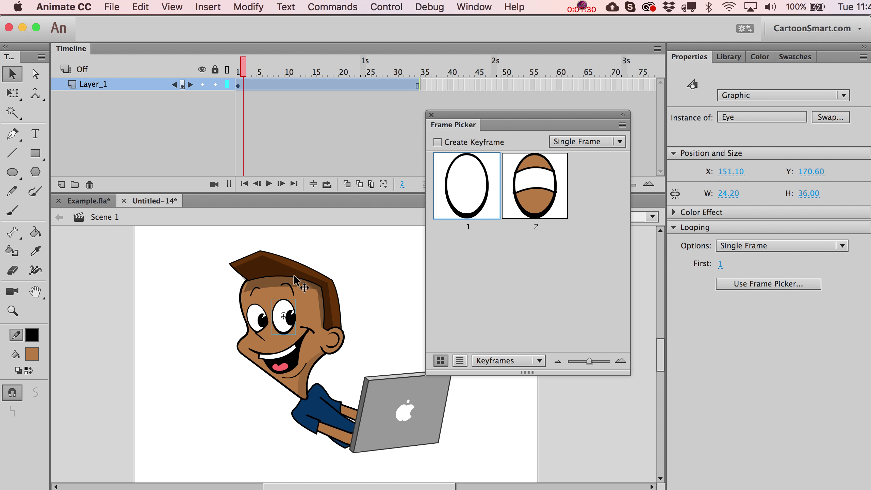
click(438, 142)
click(536, 185)
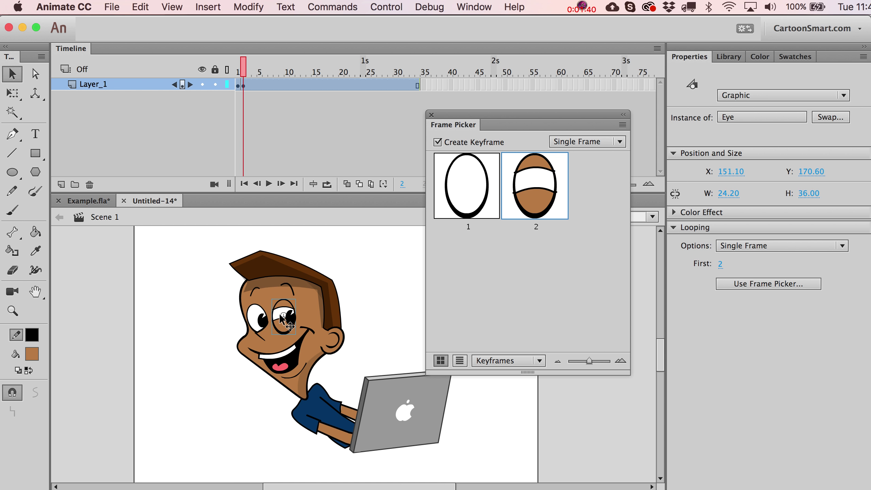
click(346, 282)
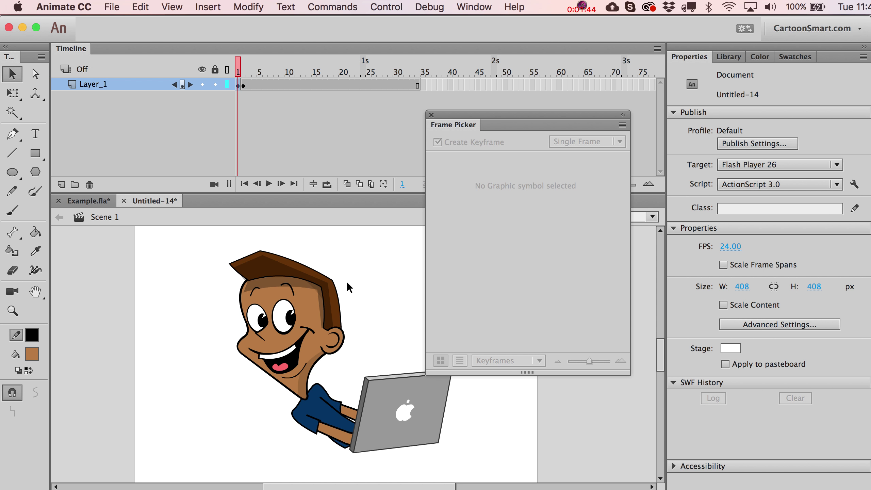
key(period)
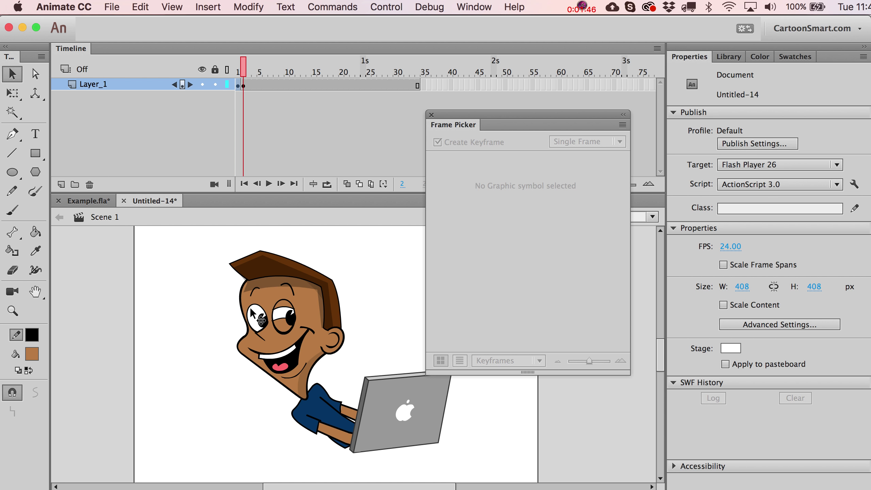
Set the left eye to its half-closed frame 2 too, then check both eyes.
click(258, 318)
click(522, 202)
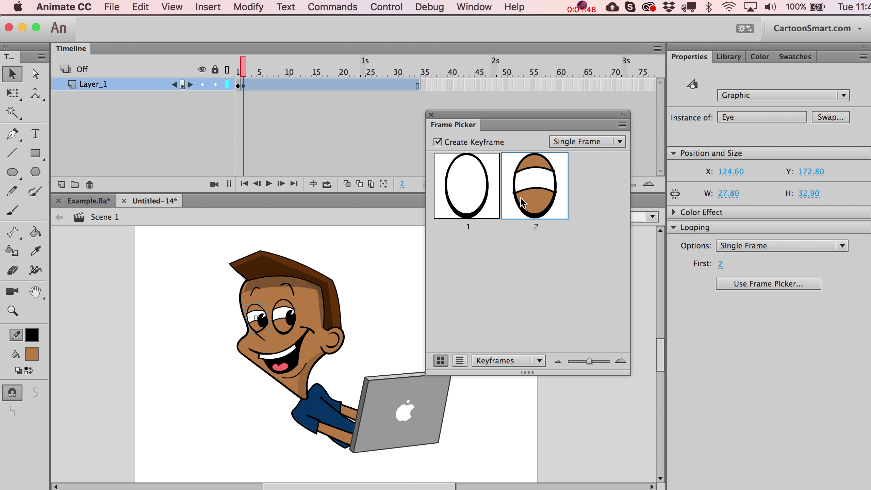
click(342, 295)
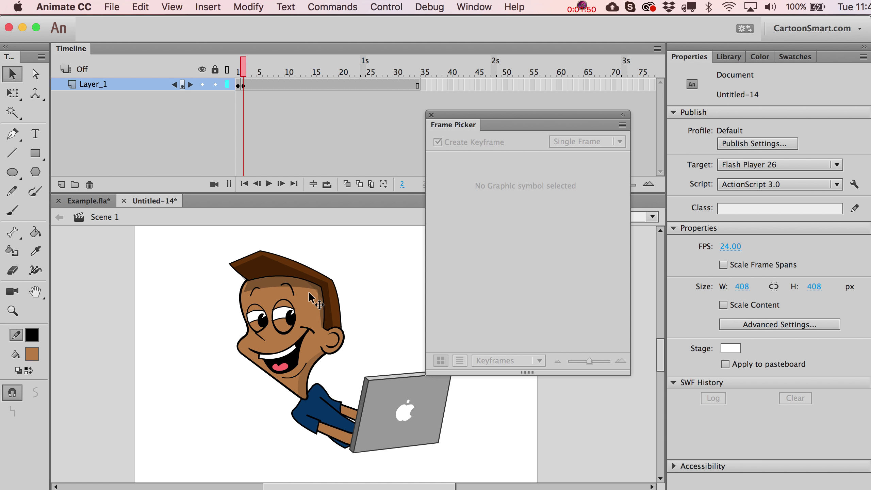
click(284, 306)
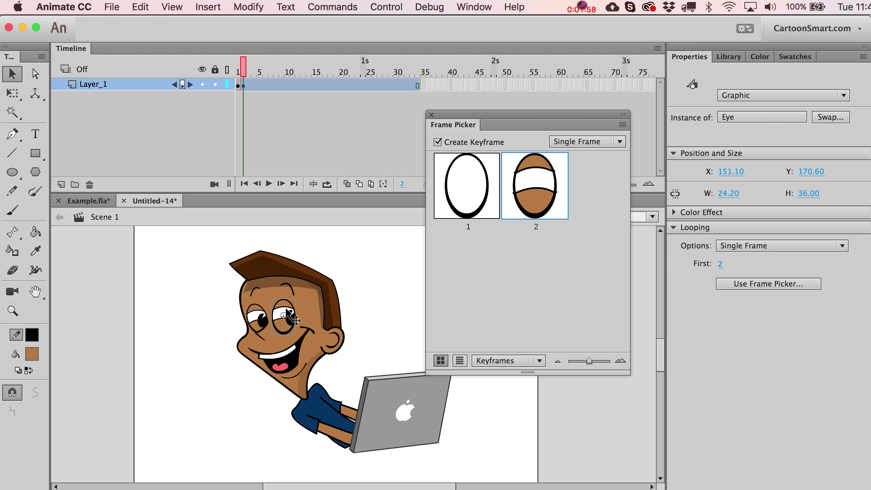
Change both pupils' symbol type from Movie Clip to Graphic, then select the right pupil.
click(292, 317)
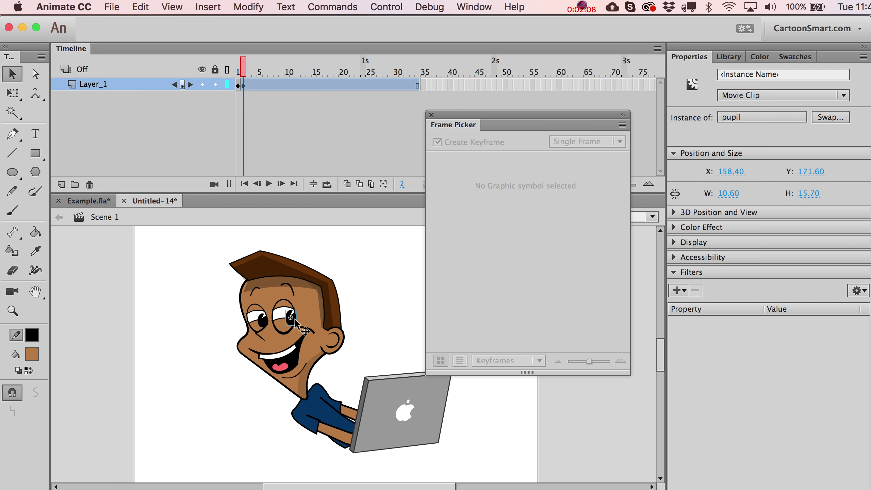
shift+click(263, 320)
click(737, 96)
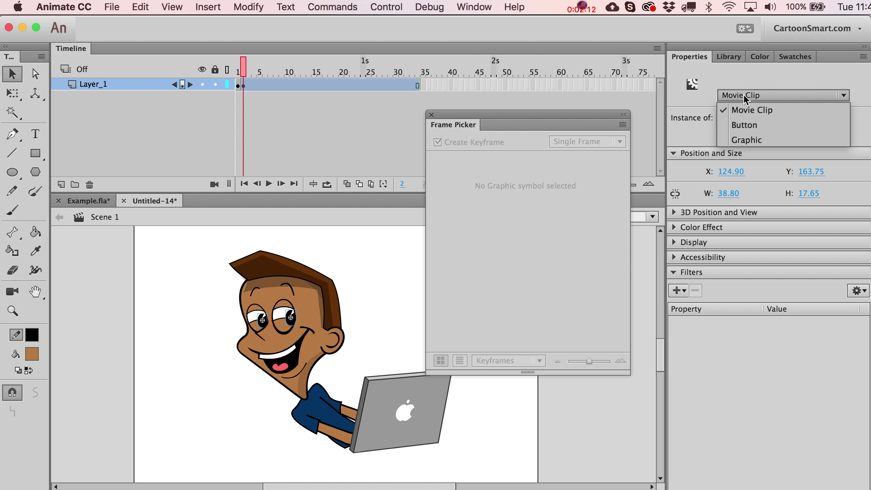
click(733, 140)
click(387, 285)
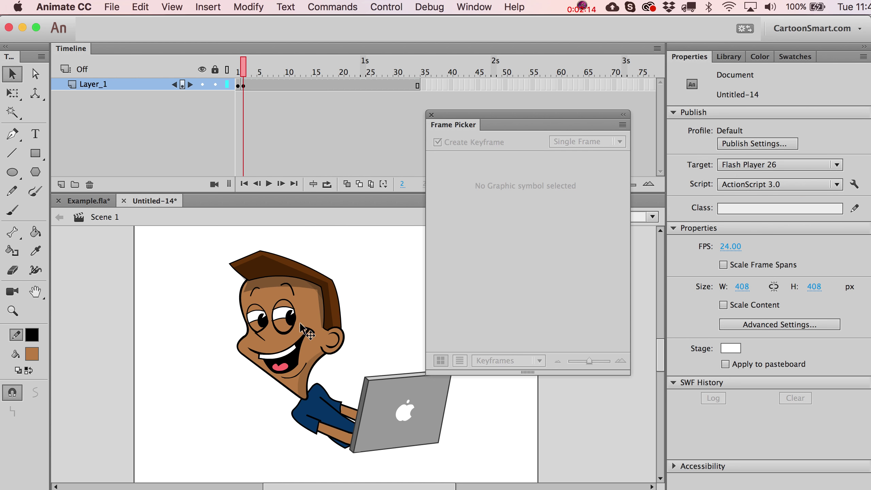
click(291, 319)
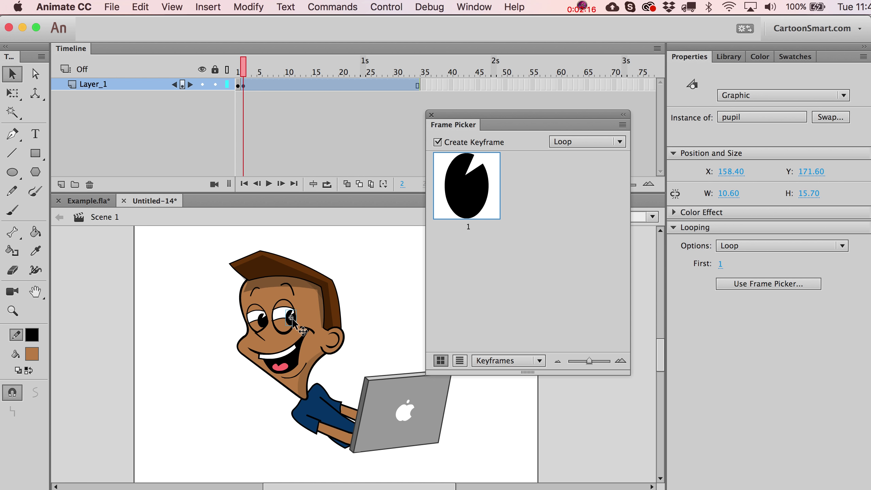
Inside the pupil symbol, add a frame-2 keyframe with the lower half deleted and its edge reshaped.
double_click(291, 319)
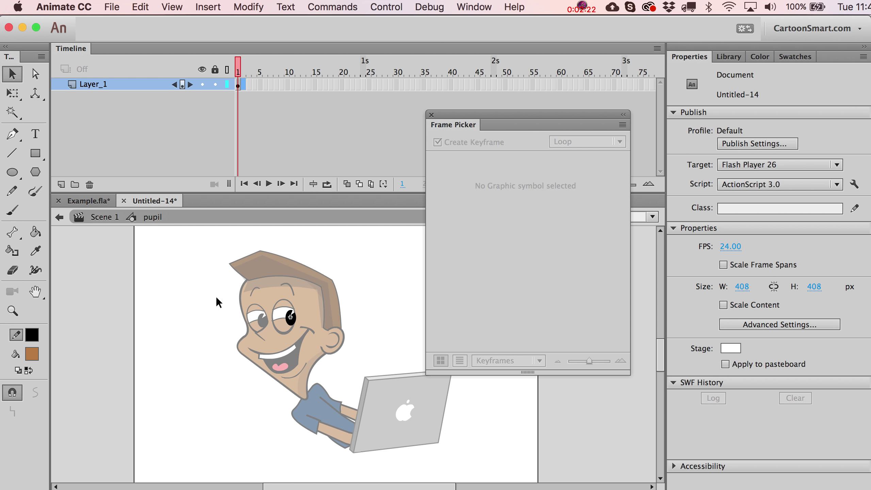
key(F6)
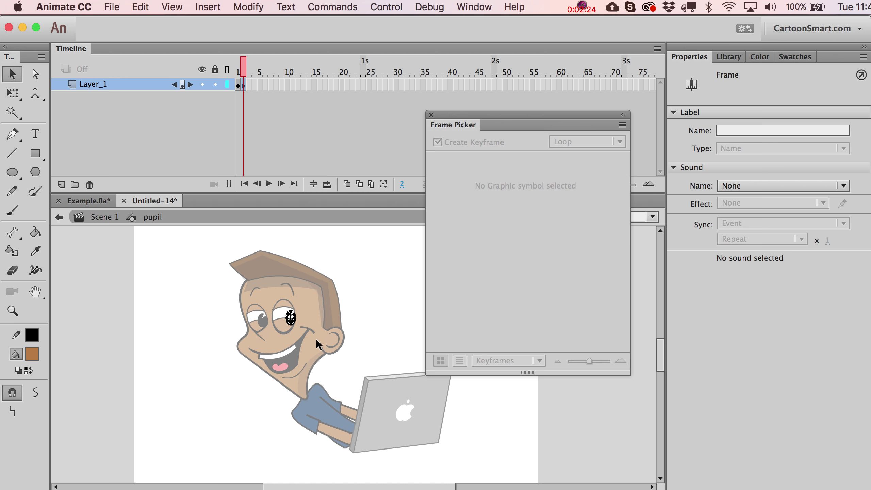
click(13, 311)
click(297, 323)
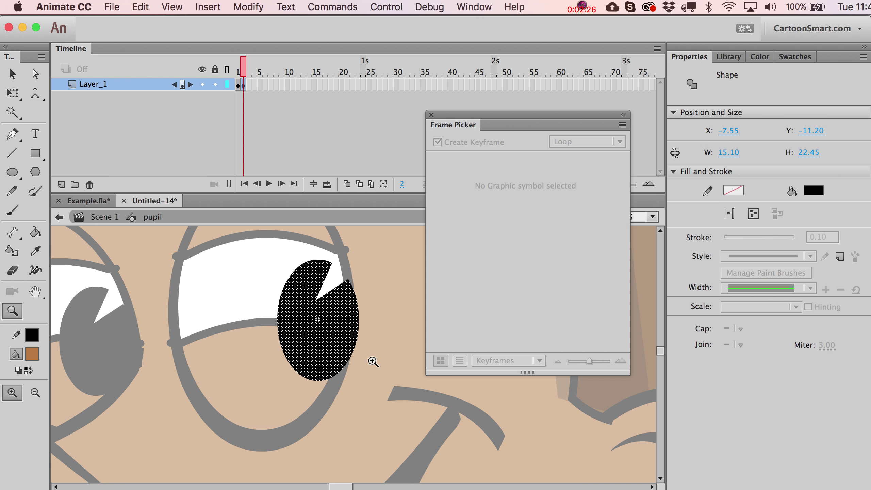
key(v)
drag(367, 400, 269, 321)
key(Delete)
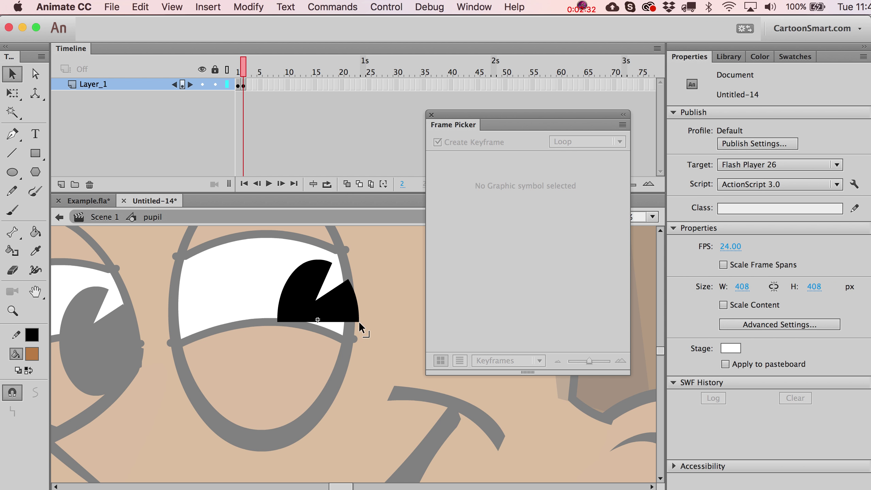
mouse_move(359, 322)
mouse_down()
mouse_move(353, 340)
mouse_move(358, 322)
mouse_up()
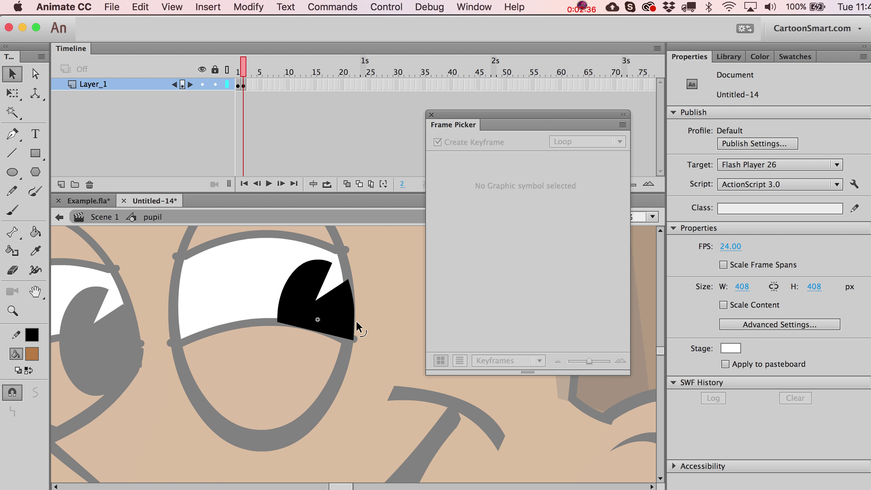
drag(318, 330, 321, 326)
Return to Scene 1, zoom in on the boy's face, and reopen the pupil symbol.
click(98, 219)
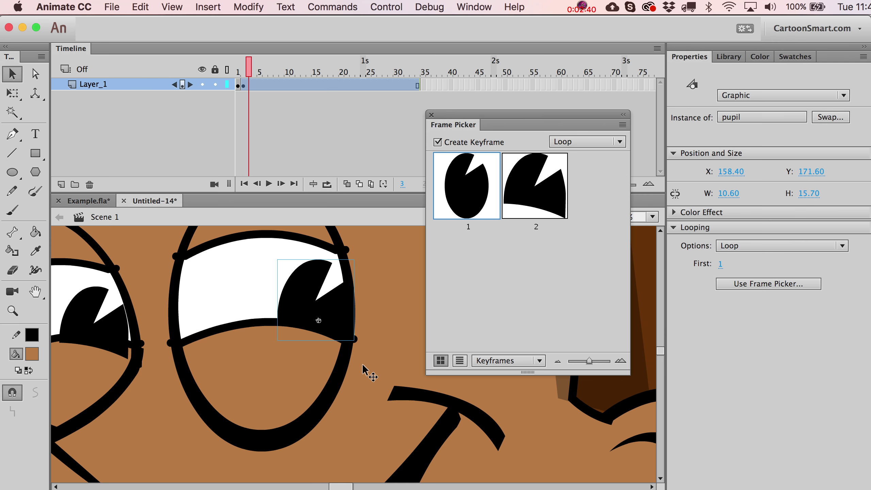
key(super+2)
click(12, 311)
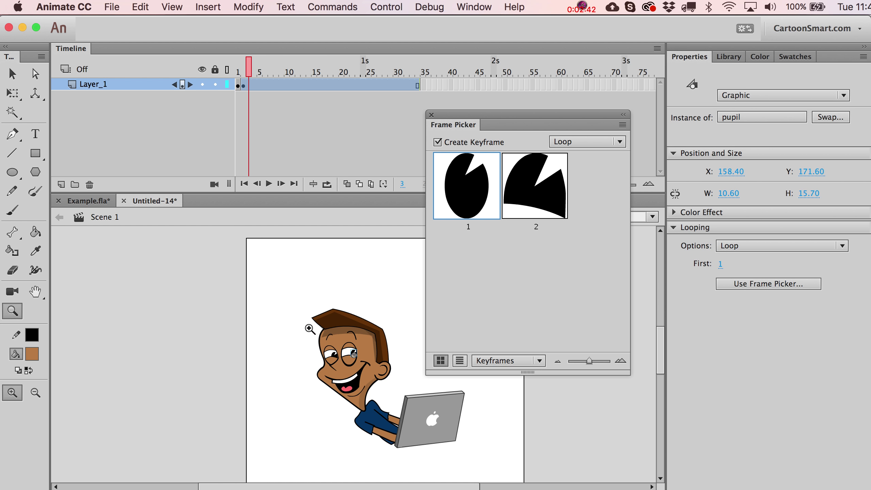
drag(308, 327, 384, 388)
key(v)
double_click(387, 334)
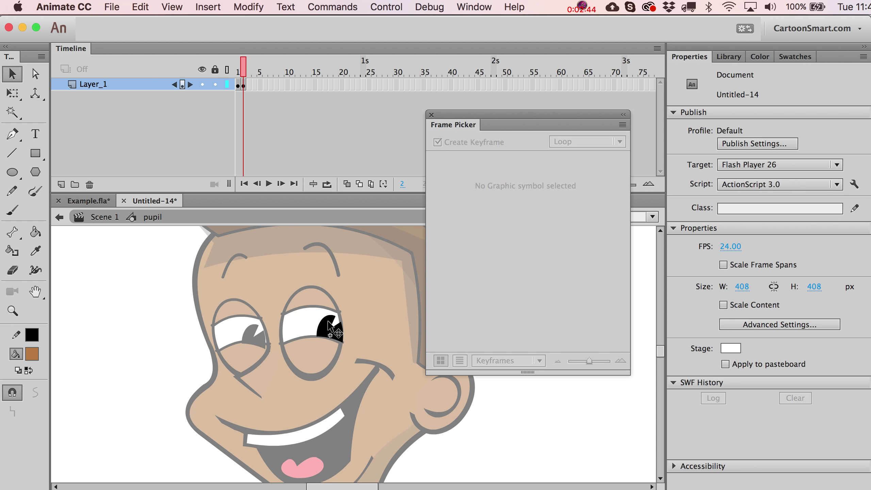
Back in Scene 1 at frame 2, set each pupil to its trimmed squint frame 2.
click(103, 216)
key(shift+comma)
key(period)
click(340, 341)
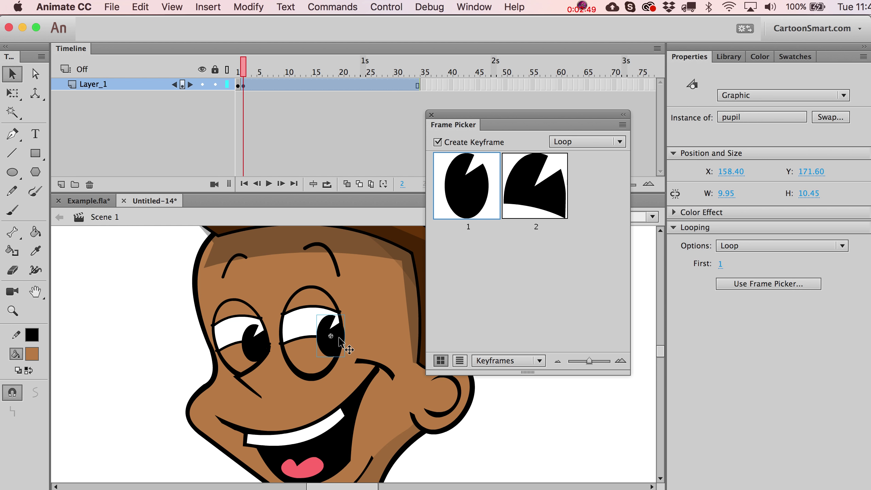
click(538, 197)
click(269, 350)
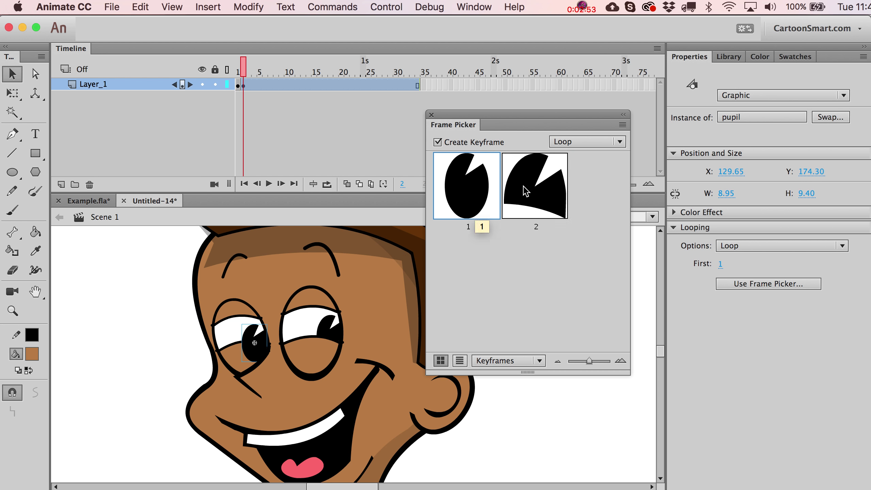
click(535, 192)
click(154, 336)
click(263, 336)
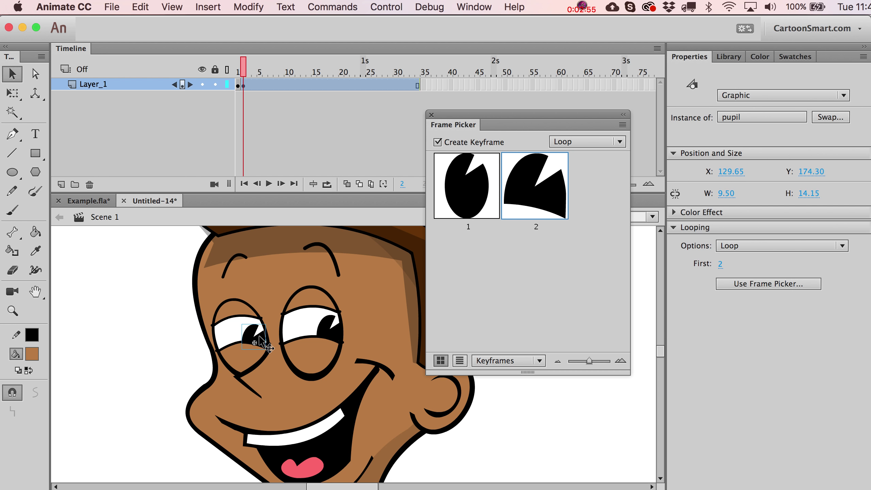
click(179, 329)
Compare frames 1 and 2, nudge the right pupil slightly left, and zoom out to fit.
key(comma)
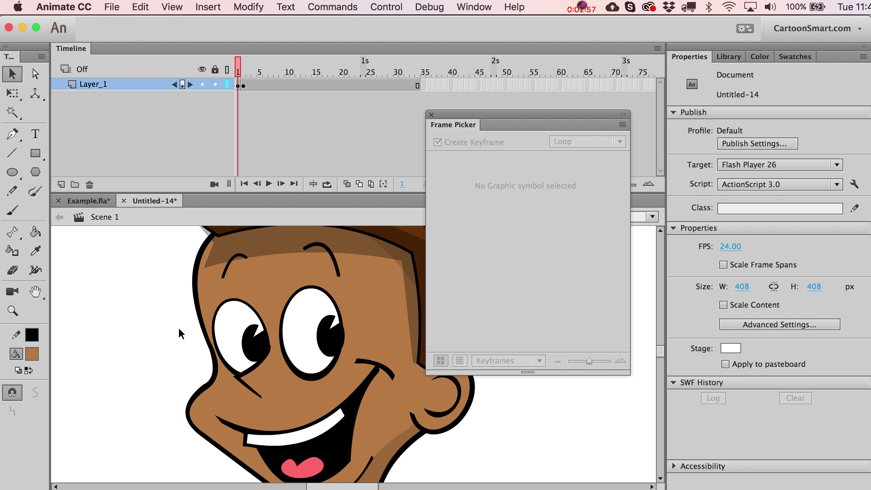
key(period)
key(comma)
key(period)
key(comma)
click(247, 342)
click(335, 340)
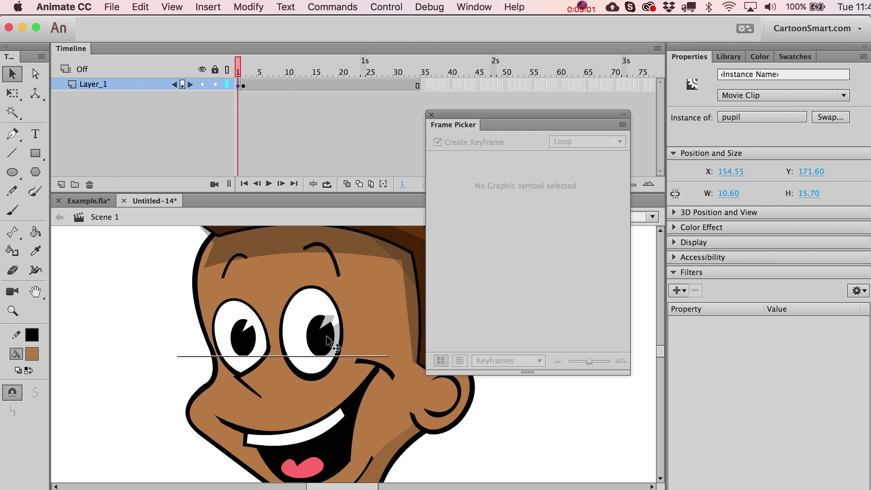
drag(335, 340, 322, 335)
key(super+1)
key(Down)
key(Down)
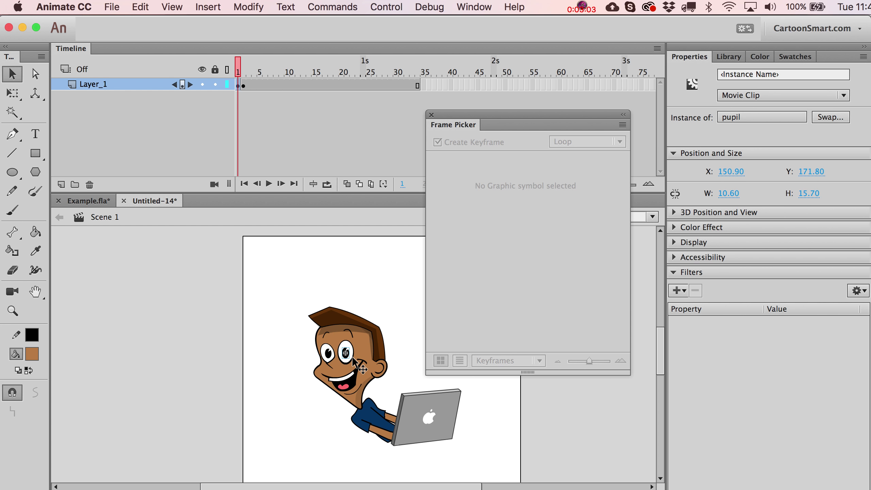
click(256, 355)
key(period)
key(comma)
Preview the squint between frames 1 and 2, then confirm the eye's Single Frame setting.
key(period)
key(comma)
key(period)
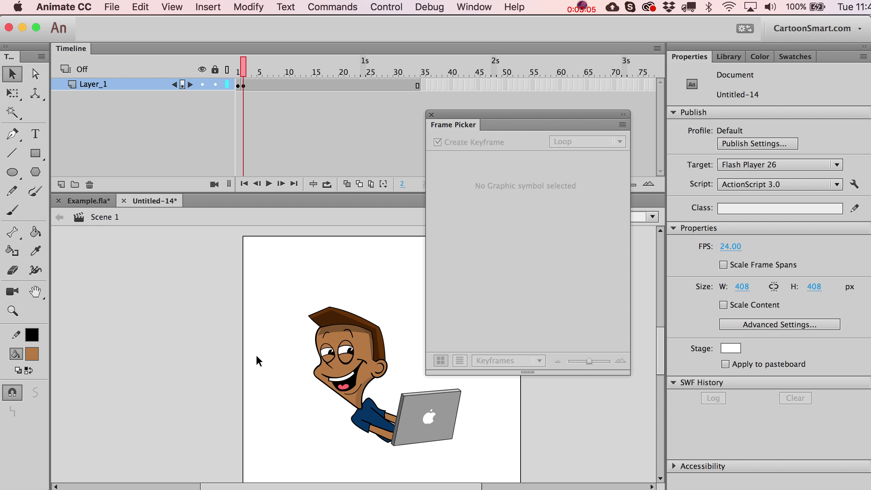
key(comma)
key(period)
click(352, 353)
click(346, 361)
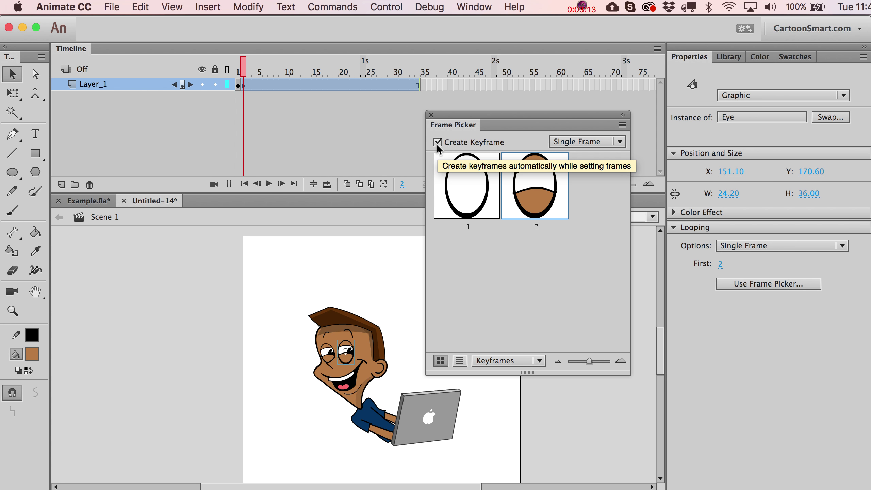
At frame 11, set the right pupil's looping to Single Frame.
click(292, 73)
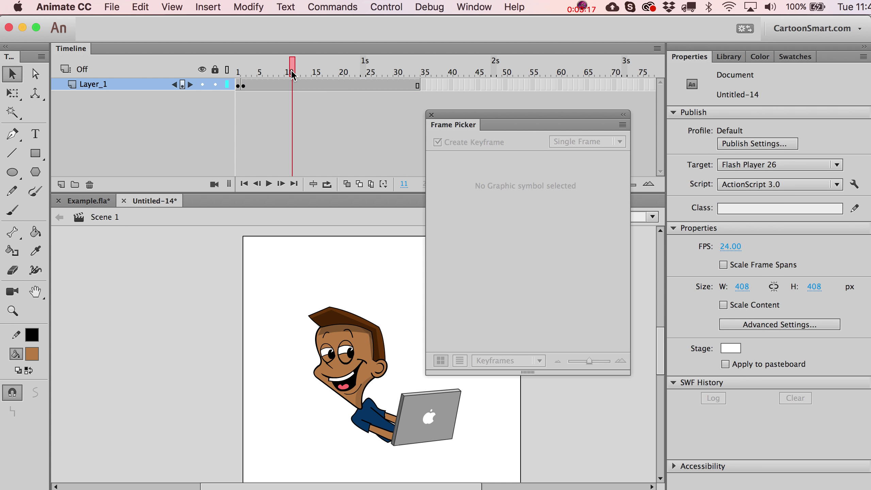
click(350, 354)
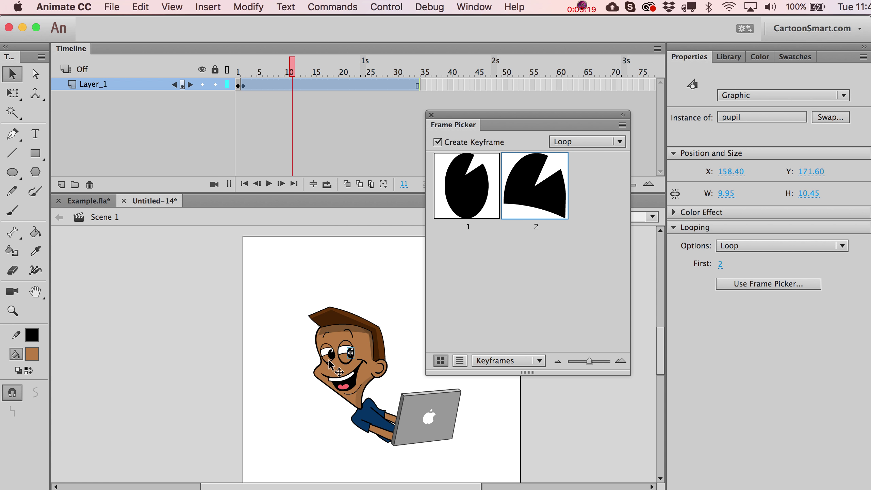
click(332, 357)
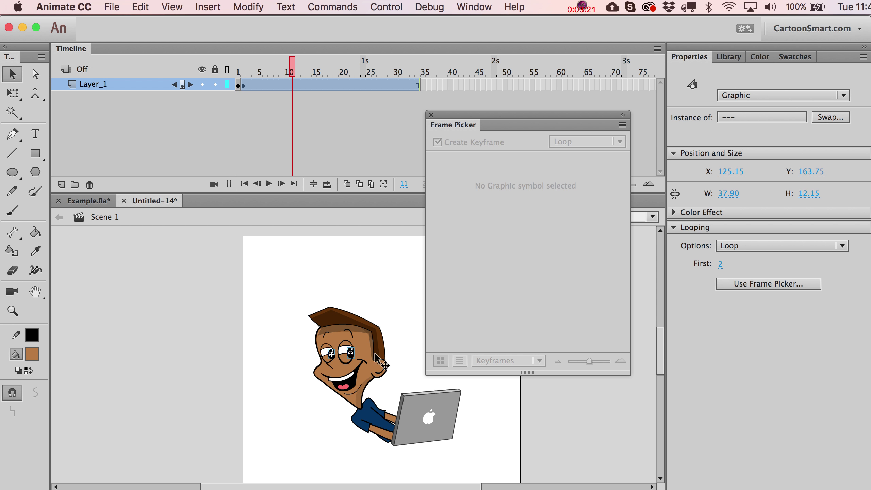
click(350, 354)
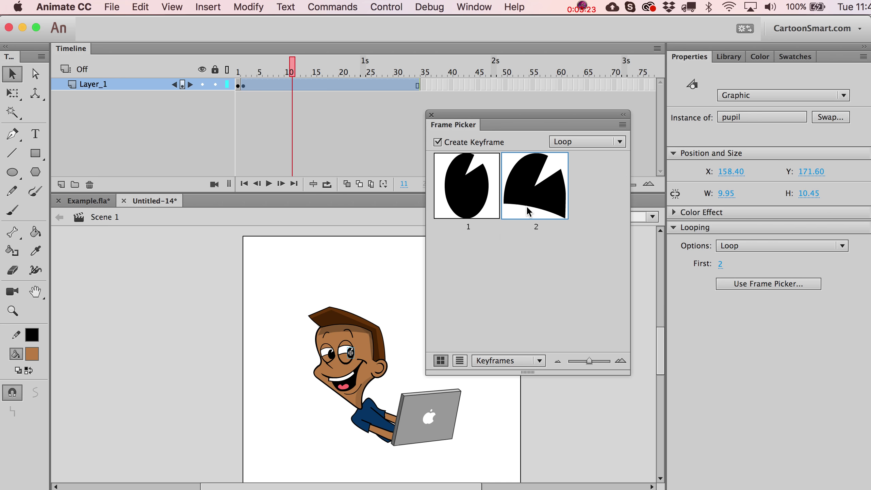
click(331, 353)
click(359, 270)
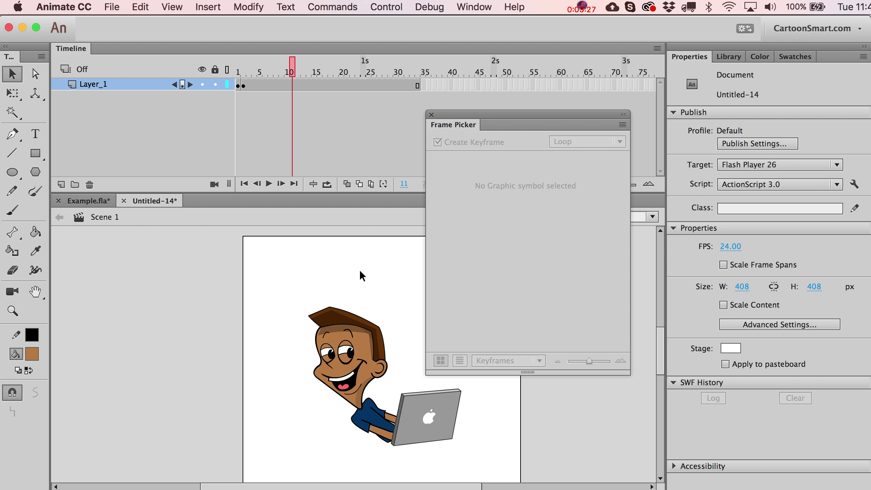
click(350, 351)
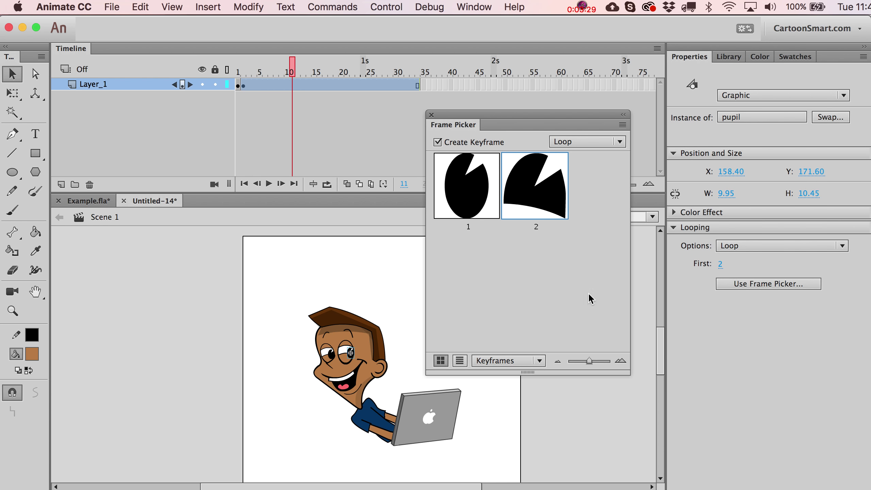
click(745, 245)
click(739, 288)
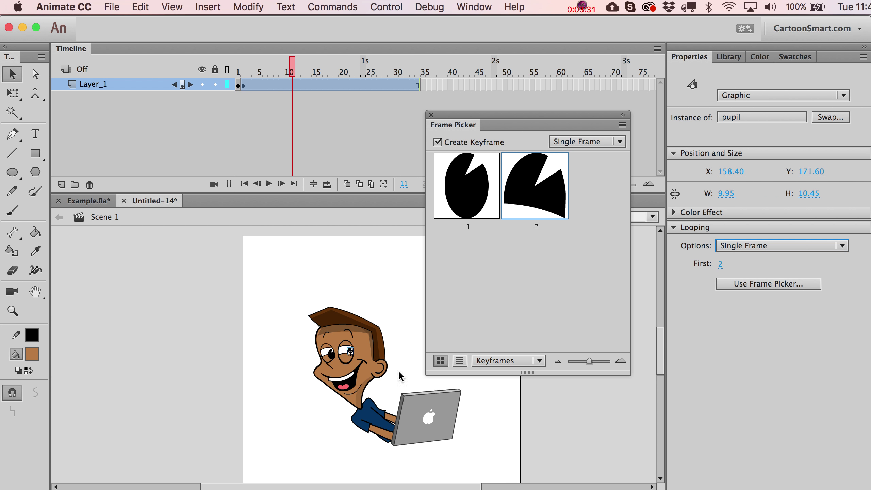
Set the left pupil to Single Frame too, then switch the right pupil back to round frame 1.
click(338, 360)
click(331, 353)
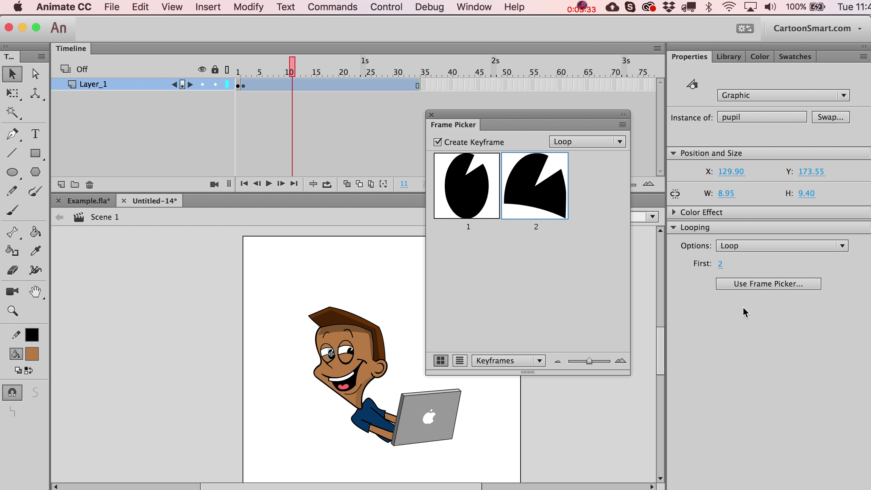
click(763, 245)
click(758, 289)
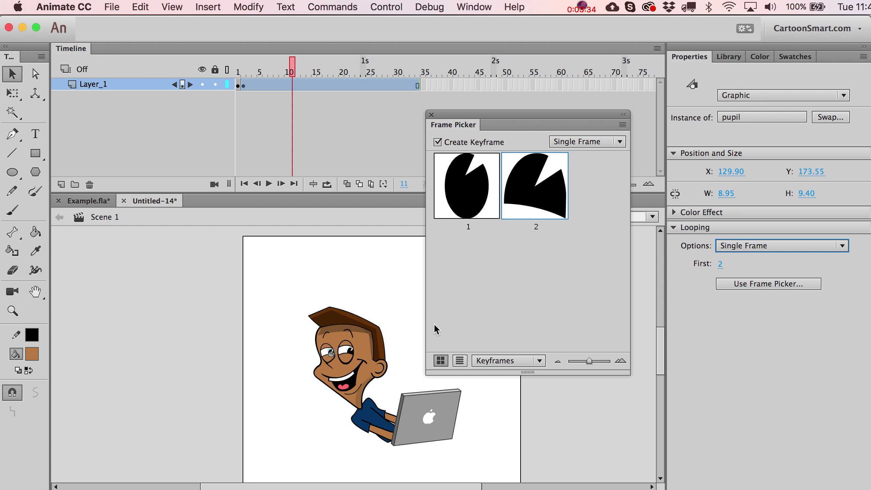
click(406, 301)
click(351, 353)
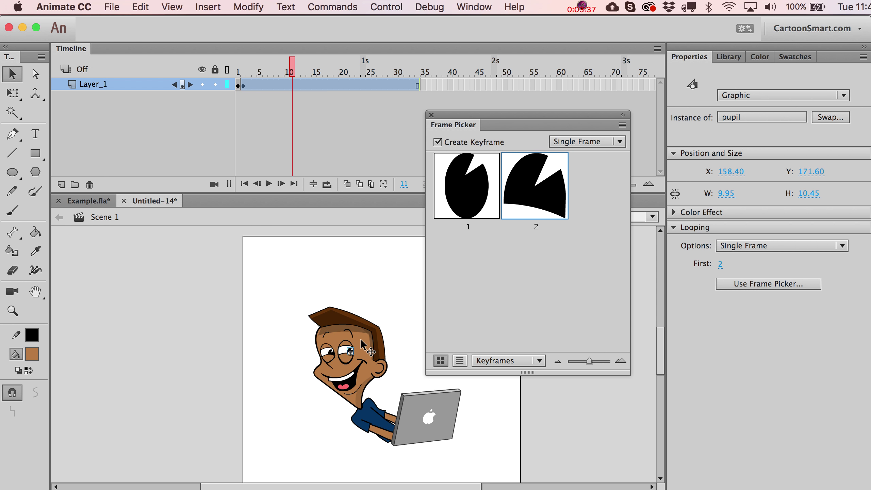
click(469, 191)
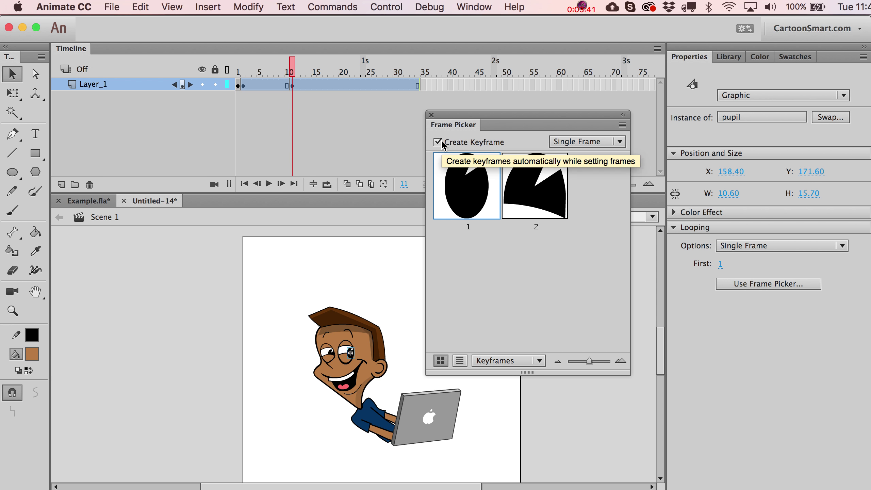
Undo the frame-10 keyframe, turn off Create Keyframe, and set the pupil to round frame 1.
key(super+z)
click(438, 142)
click(455, 186)
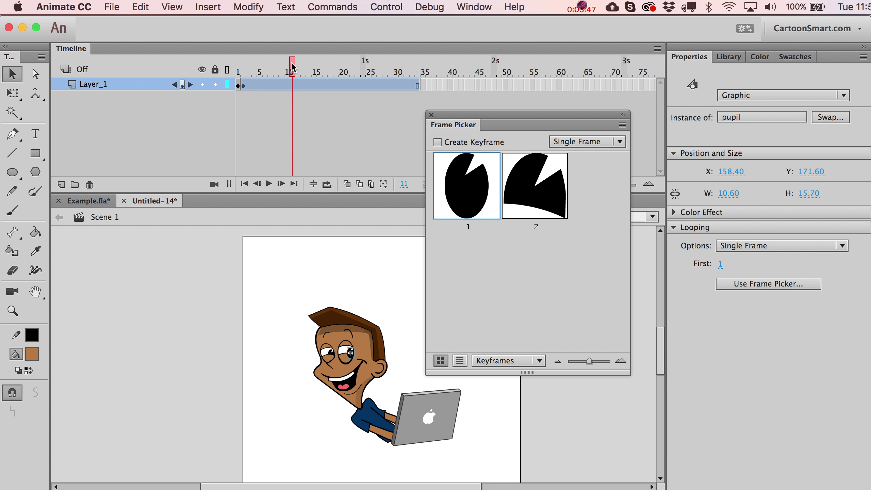
drag(292, 69, 244, 74)
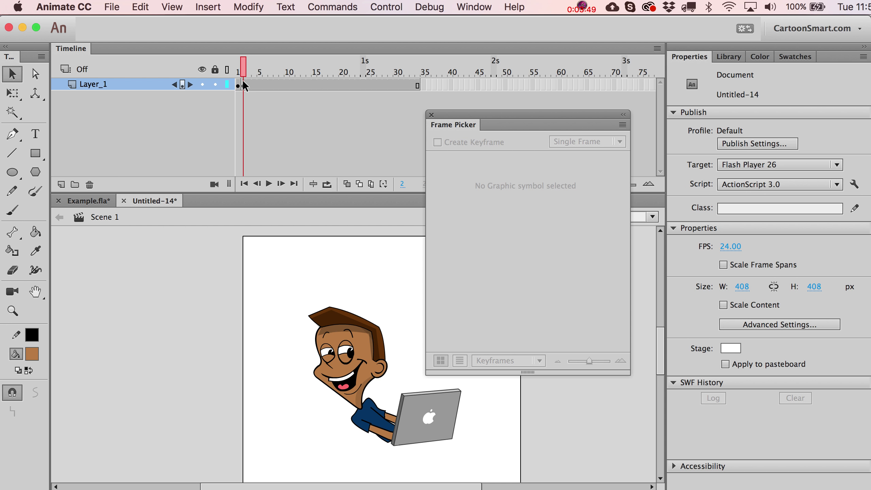
click(351, 354)
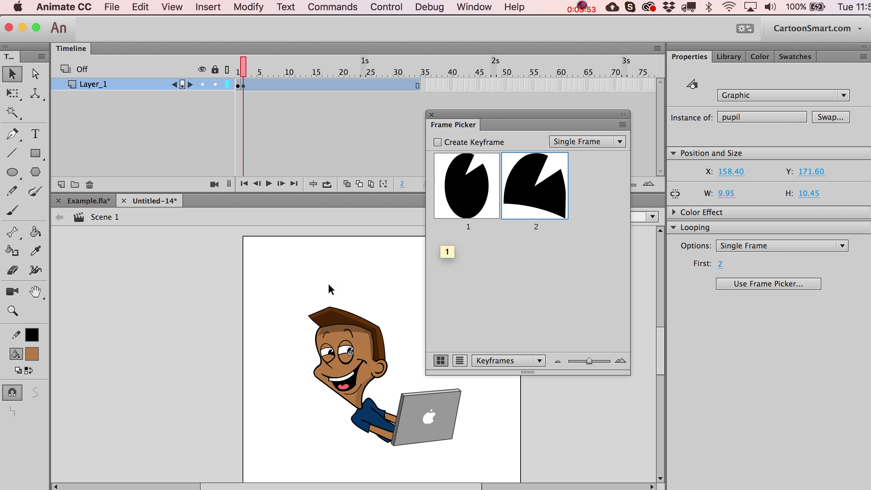
click(292, 291)
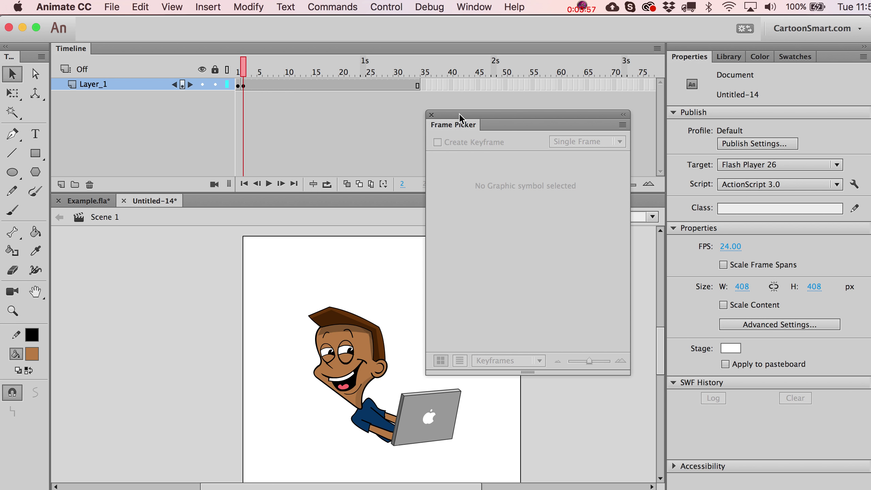
drag(459, 113, 526, 128)
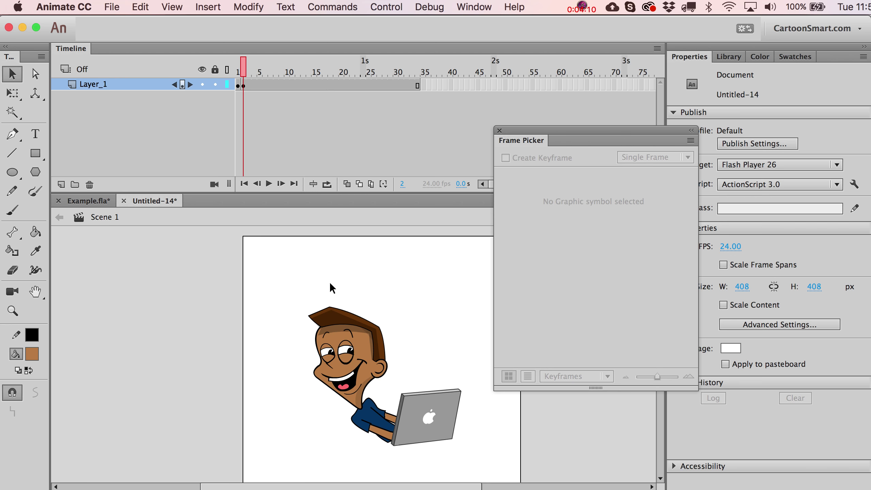
drag(536, 128, 489, 126)
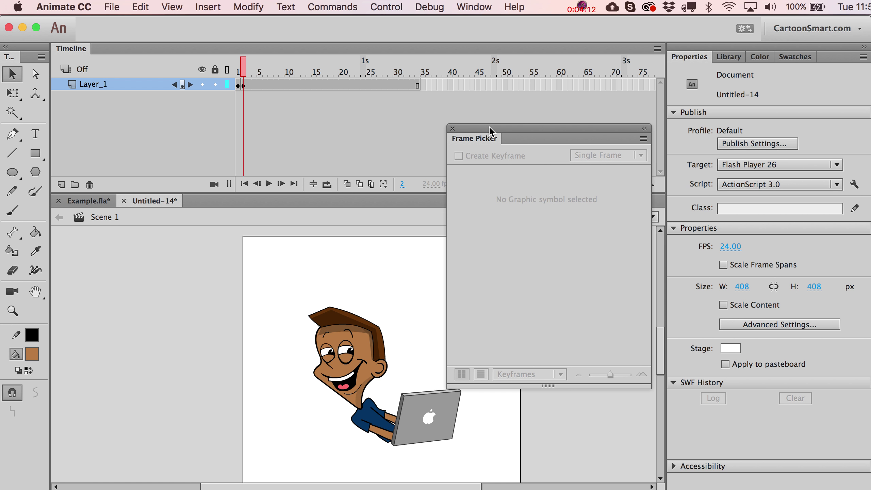